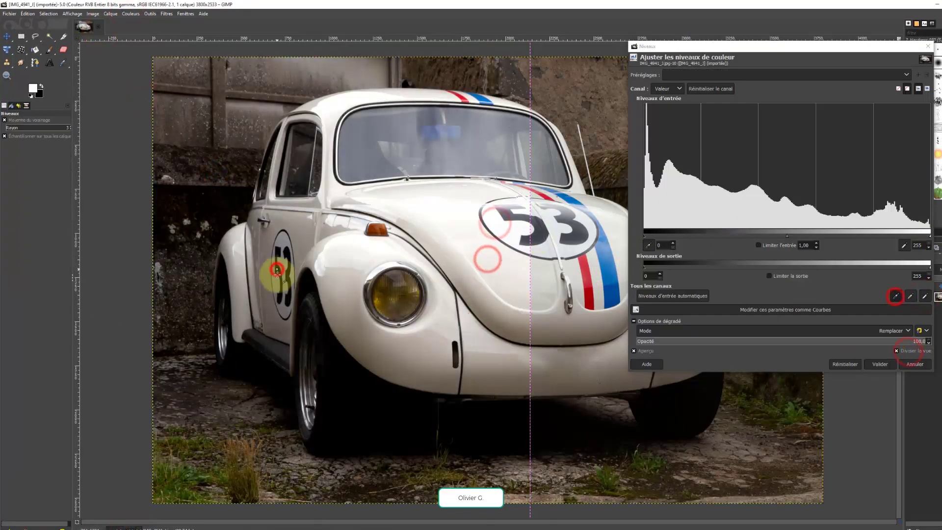
# Slide the split-preview divider toward the car's side window to compare the photo before and after the Levels adjustment.
pyautogui.moveTo(530, 206); pyautogui.dragTo(263, 204)
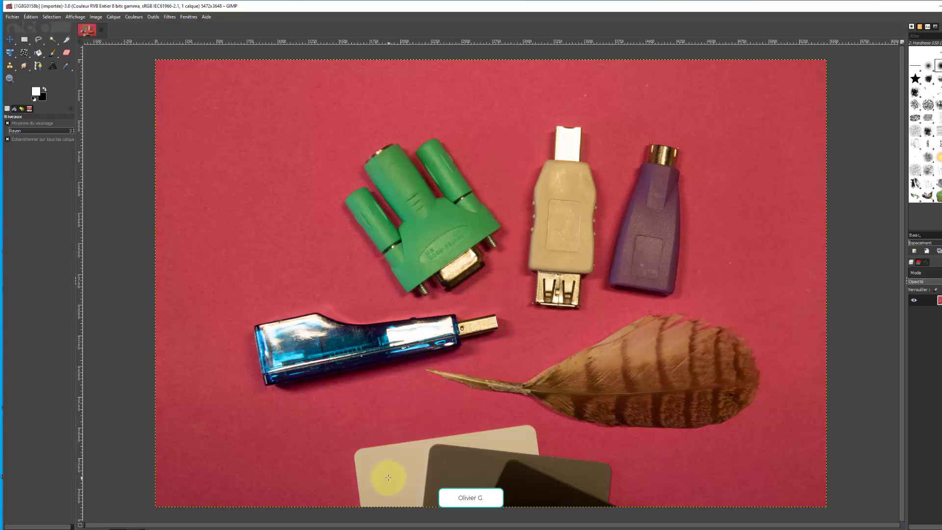
# Open Levels for the adapters photo and sample the black card as black point and the lightest card as white point.
pyautogui.click(133, 17)
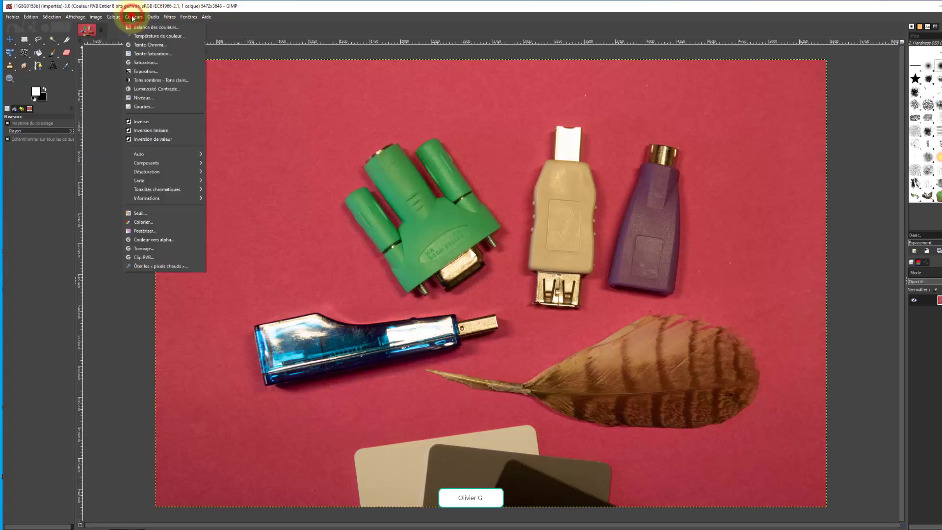
pyautogui.click(137, 98)
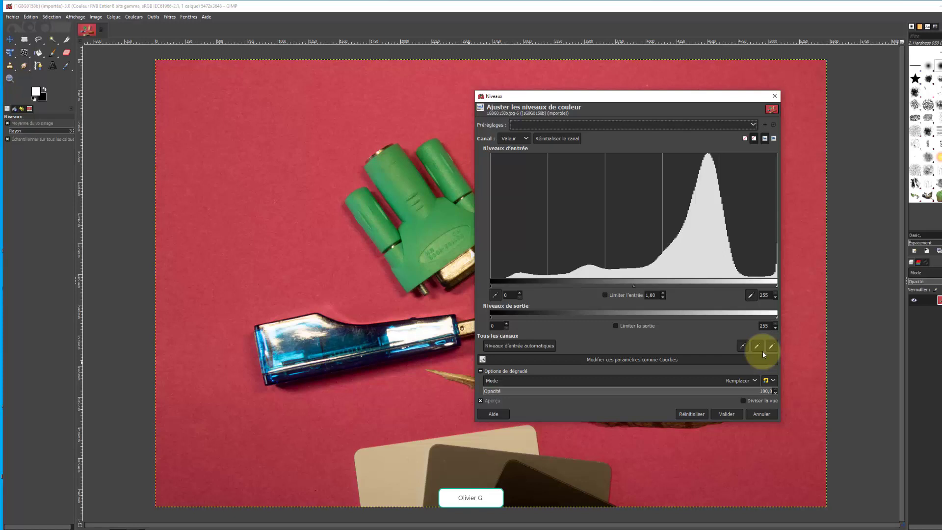
pyautogui.click(739, 332)
pyautogui.click(741, 347)
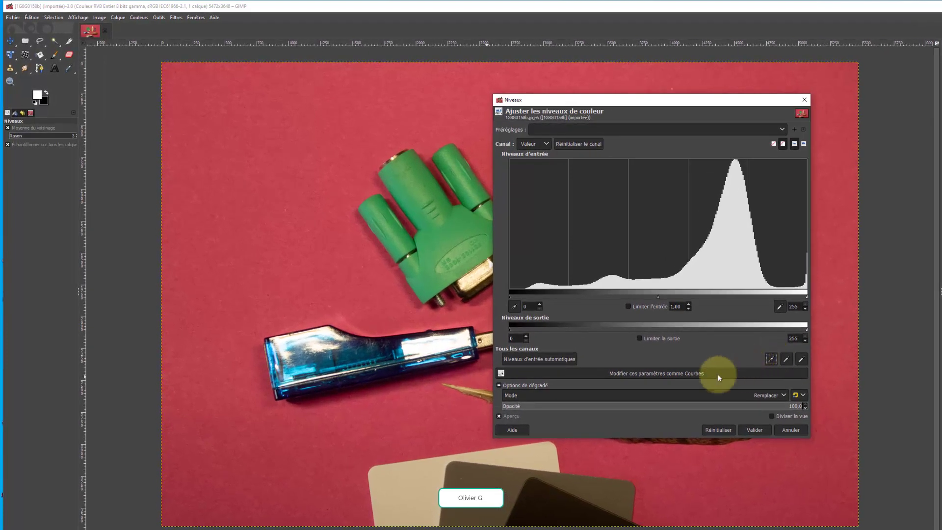
pyautogui.click(534, 496)
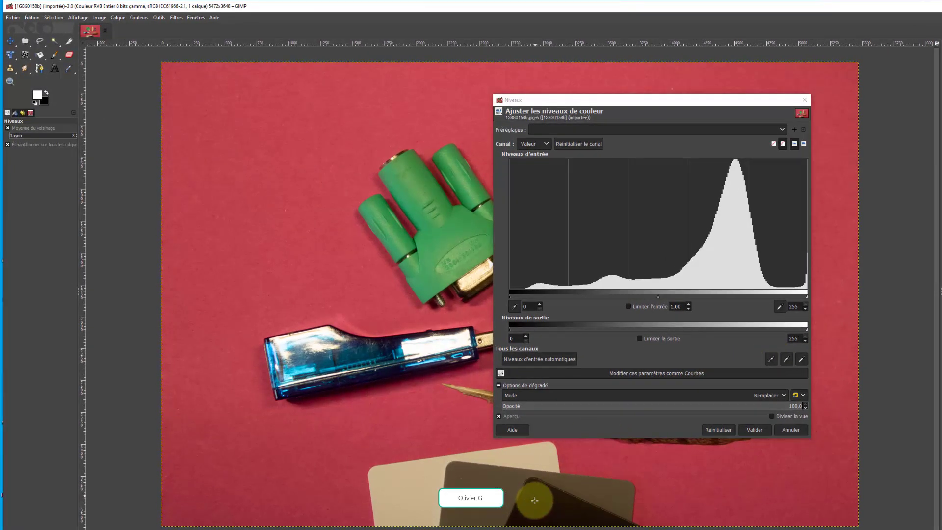
pyautogui.click(801, 360)
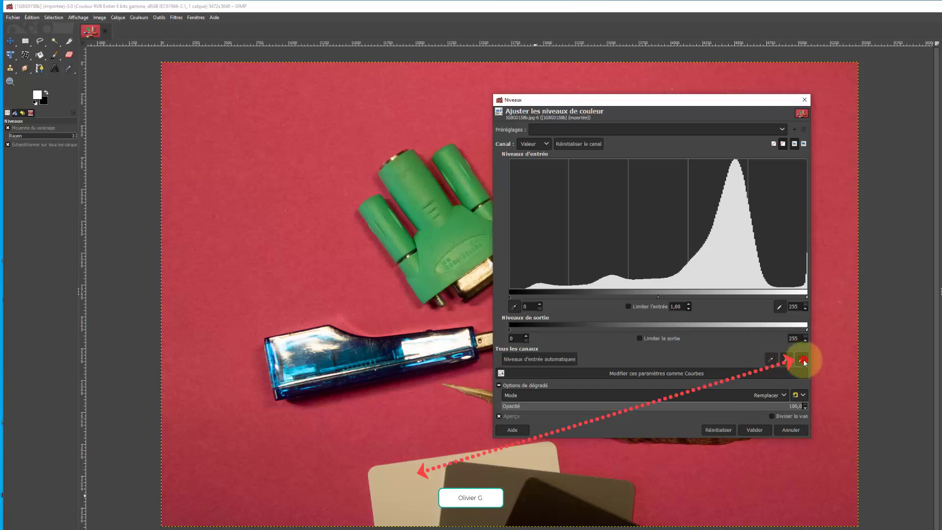
pyautogui.click(411, 478)
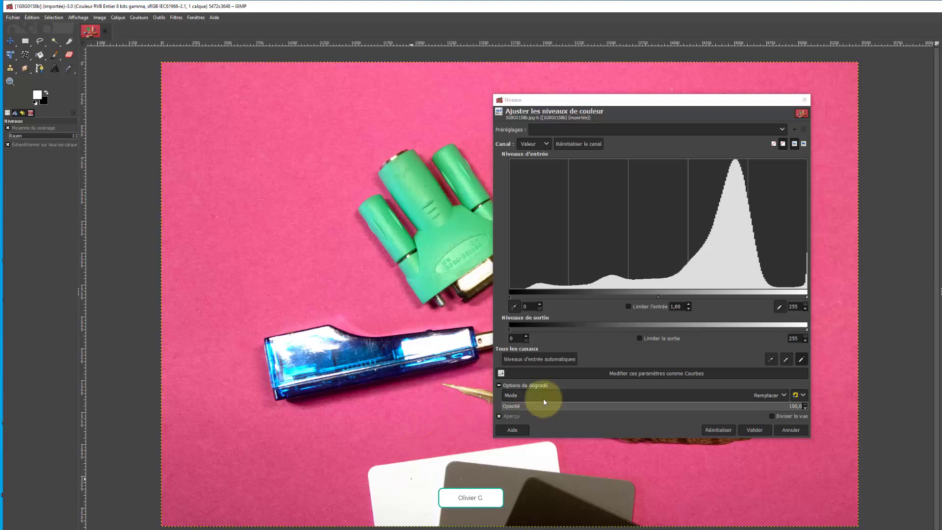
# Try lowering the adjustment's opacity, return it to 100, and reset the Levels settings.
pyautogui.click(792, 406)
pyautogui.moveTo(792, 406); pyautogui.dragTo(536, 406)
pyautogui.moveTo(598, 409); pyautogui.dragTo(789, 407)
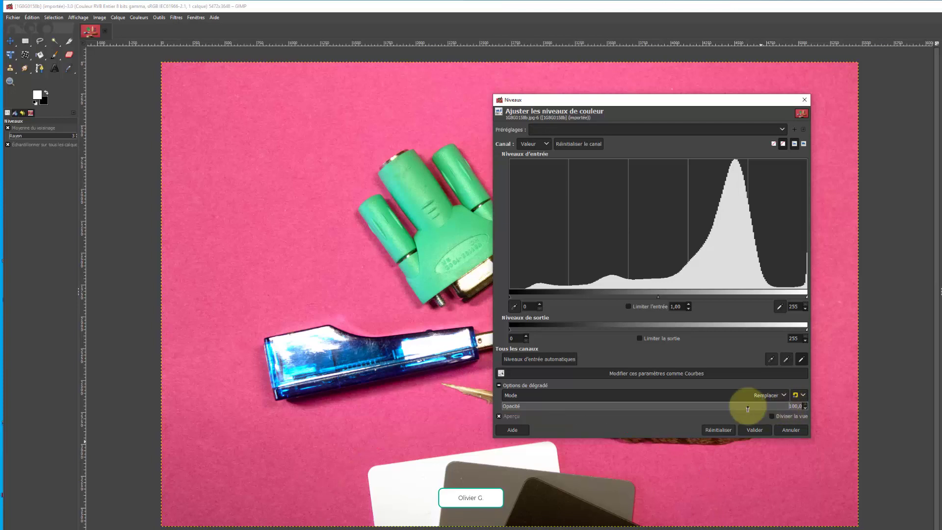
pyautogui.click(719, 431)
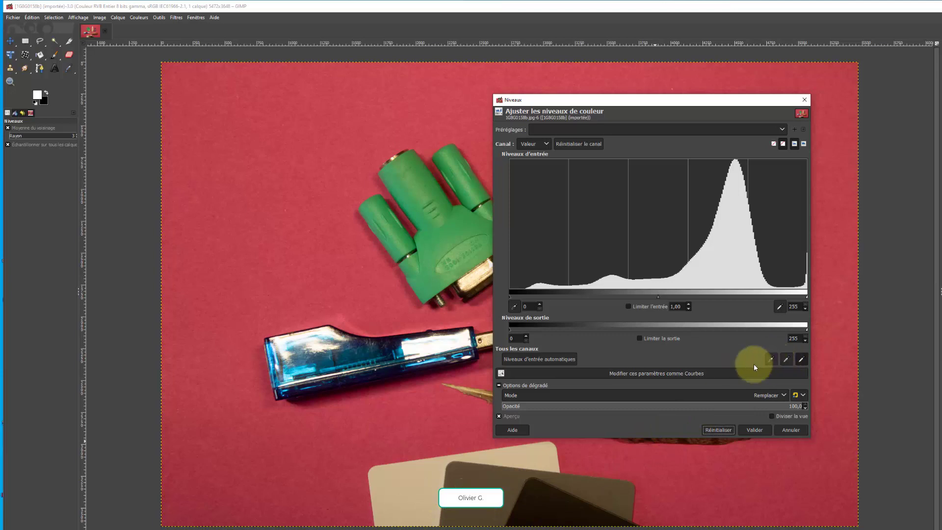
# Sample the black point on the blue USB adapter's dark edge and the white point on the green adapter's metal plug.
pyautogui.moveTo(600, 104); pyautogui.dragTo(759, 53)
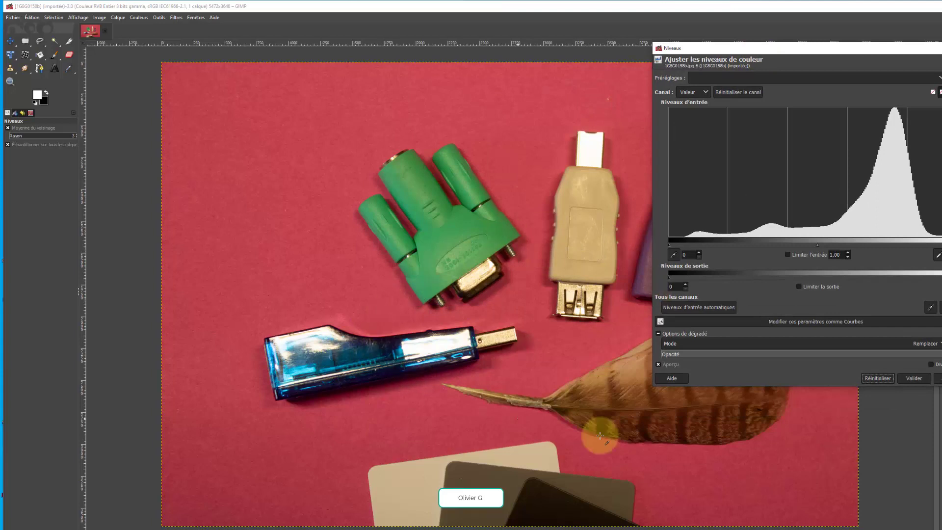
pyautogui.click(929, 308)
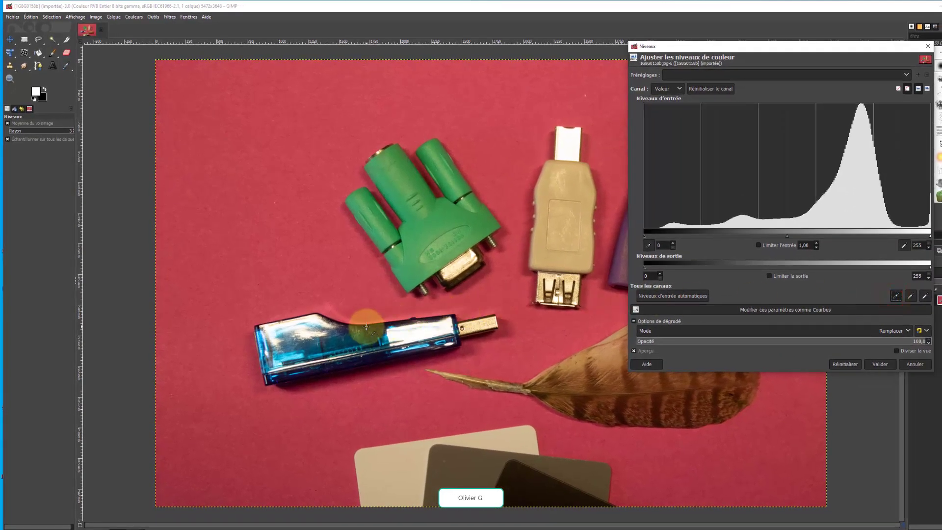
pyautogui.click(367, 326)
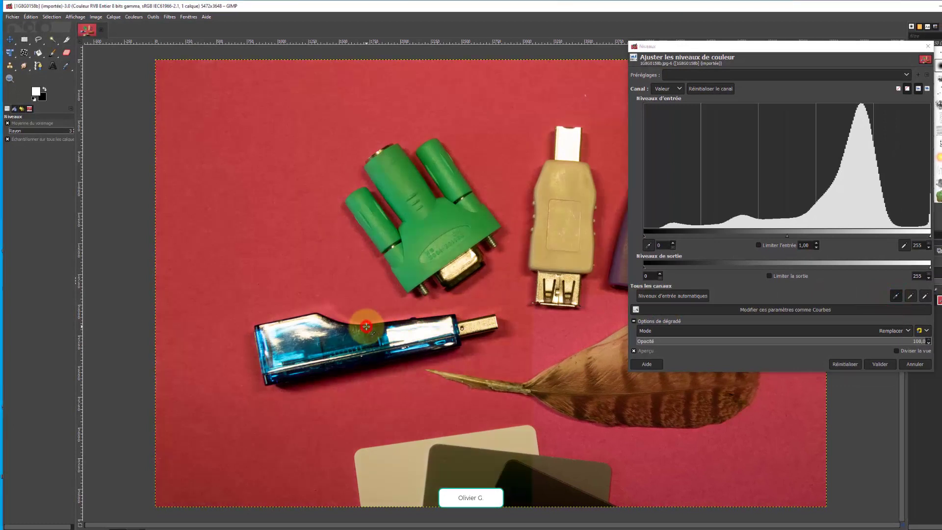
pyautogui.click(924, 296)
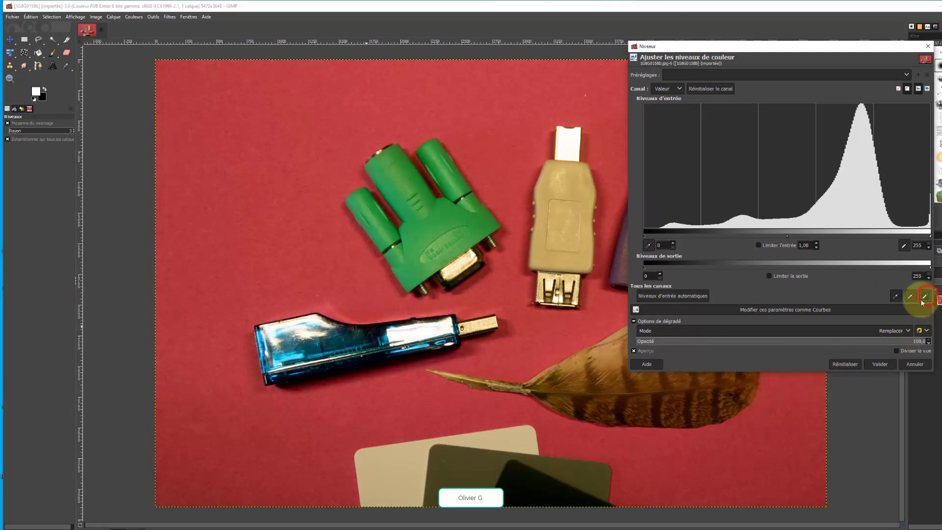
pyautogui.click(446, 272)
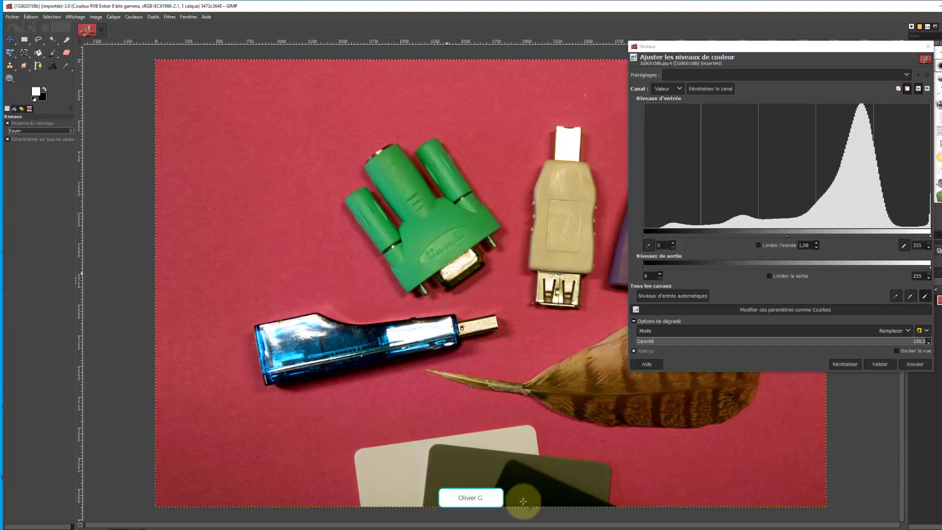
# Set the input black level to 12 and the midtone gamma to 1,42.
pyautogui.click(645, 238)
pyautogui.moveTo(646, 238); pyautogui.dragTo(658, 236)
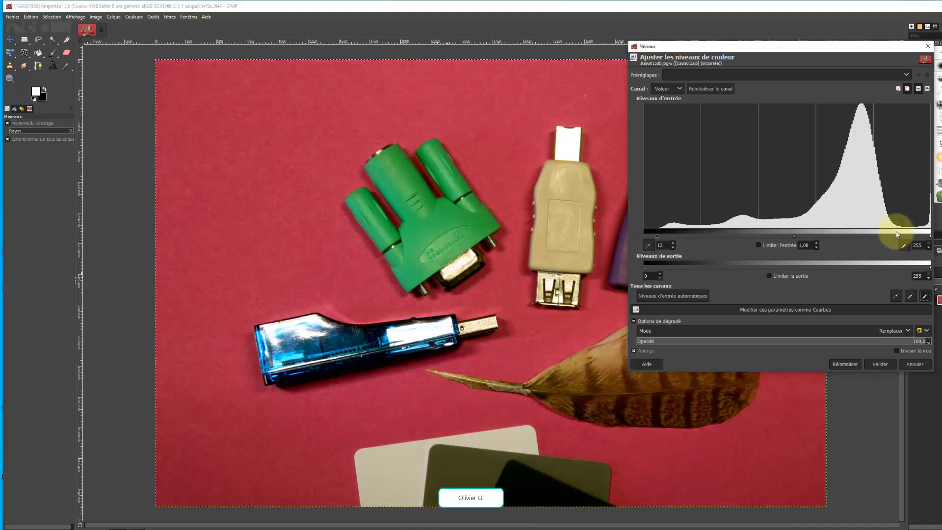
pyautogui.moveTo(795, 237); pyautogui.dragTo(774, 238)
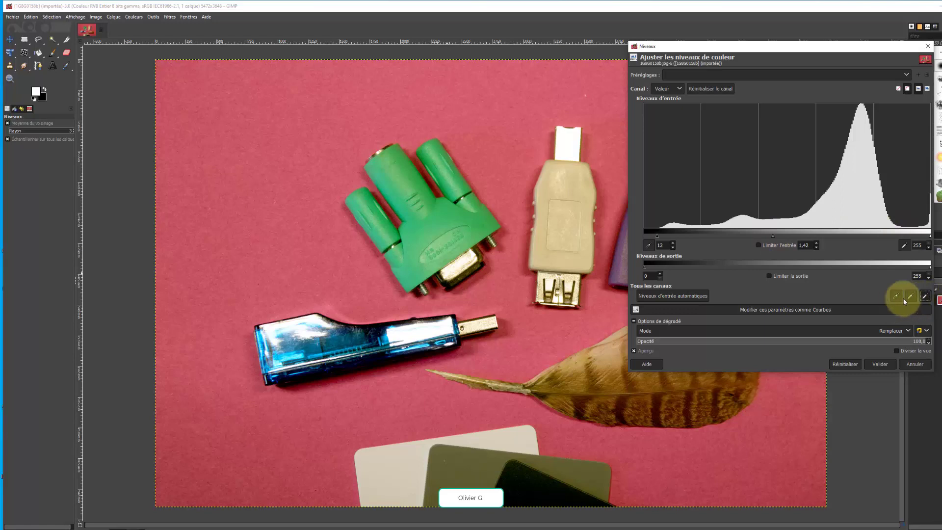
# Convert the current Levels settings into a Curves adjustment.
pyautogui.click(925, 296)
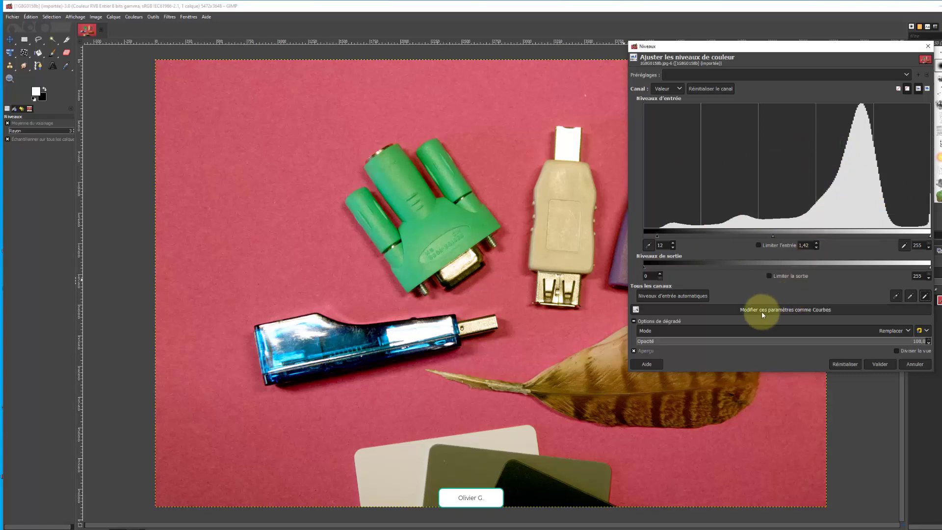
pyautogui.click(811, 310)
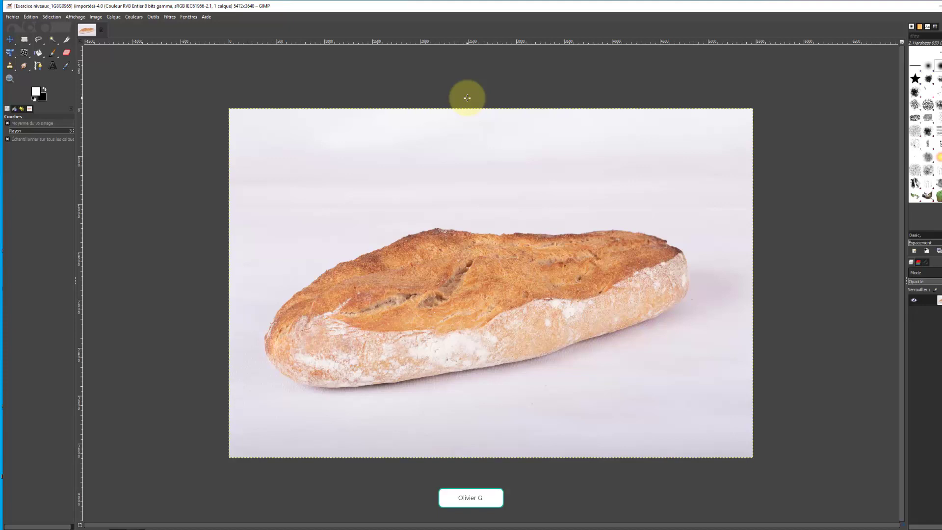
# Try a white Paintbrush stroke across the background in the bread photo's lower-left corner and undo it.
pyautogui.click(53, 52)
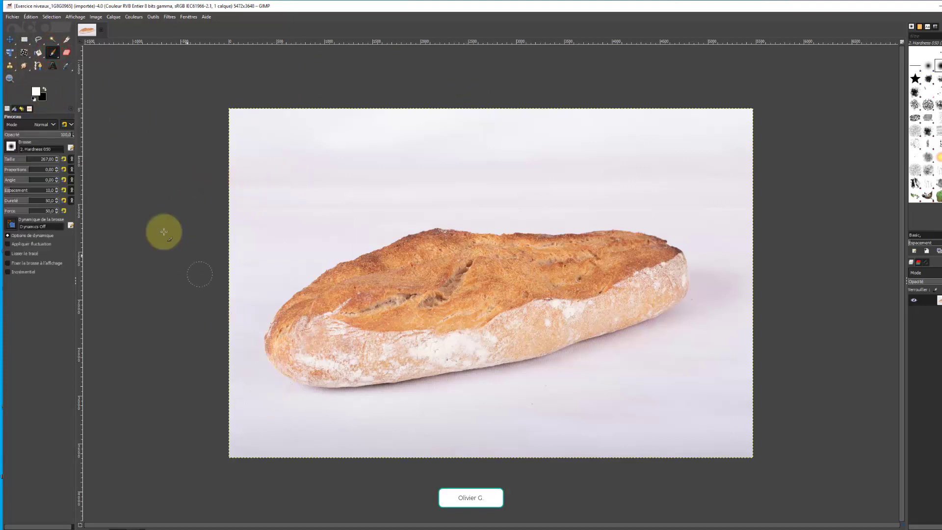
pyautogui.moveTo(269, 431)
pyautogui.mouseDown()
pyautogui.moveTo(348, 437)
pyautogui.moveTo(235, 434)
pyautogui.moveTo(319, 433)
pyautogui.moveTo(188, 444)
pyautogui.moveTo(377, 449)
pyautogui.moveTo(256, 450)
pyautogui.moveTo(365, 444)
pyautogui.moveTo(385, 441)
pyautogui.mouseUp()
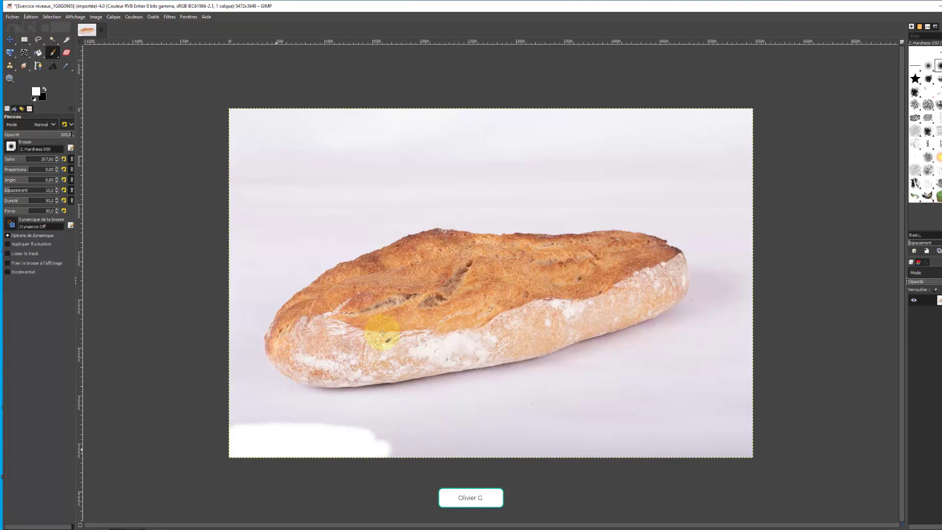
pyautogui.hotkey('ctrl', 'z')
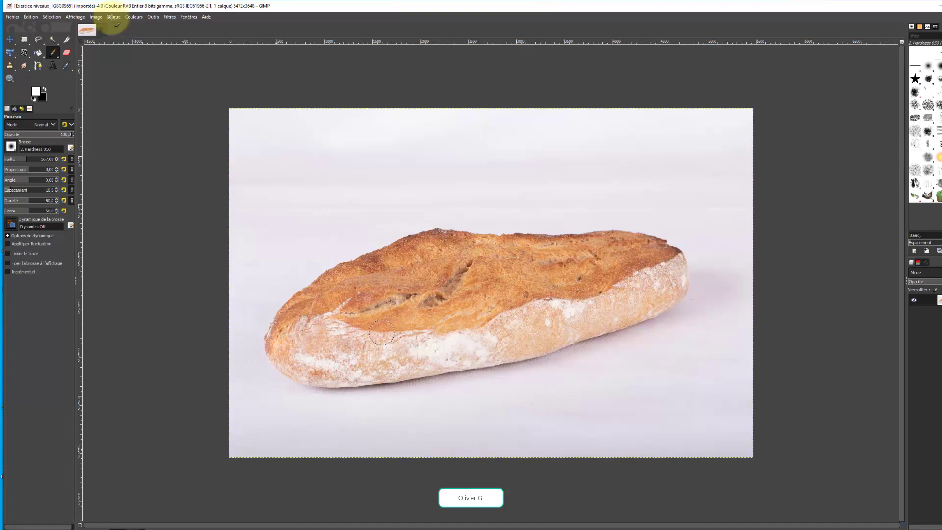
# Open Levels for the bread photo and sample the white point on the loaf's floured crust.
pyautogui.click(134, 16)
pyautogui.click(142, 97)
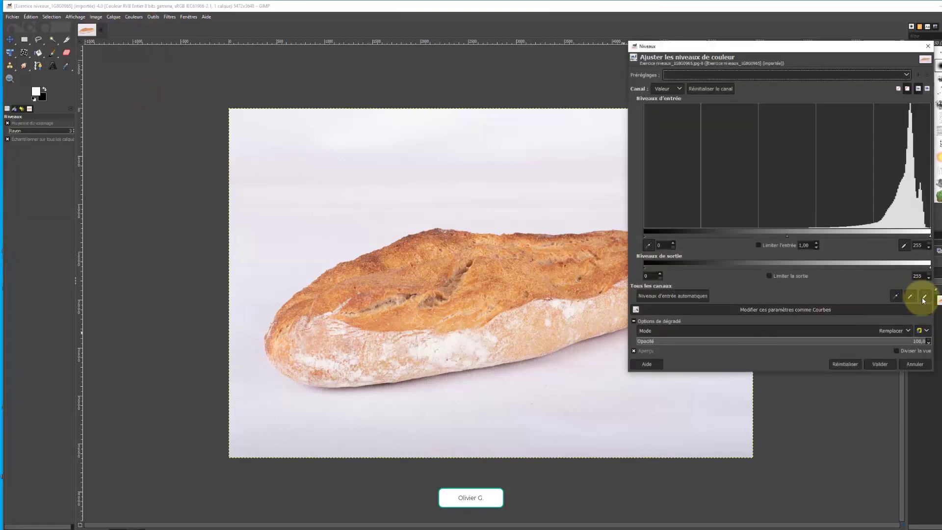
pyautogui.click(922, 296)
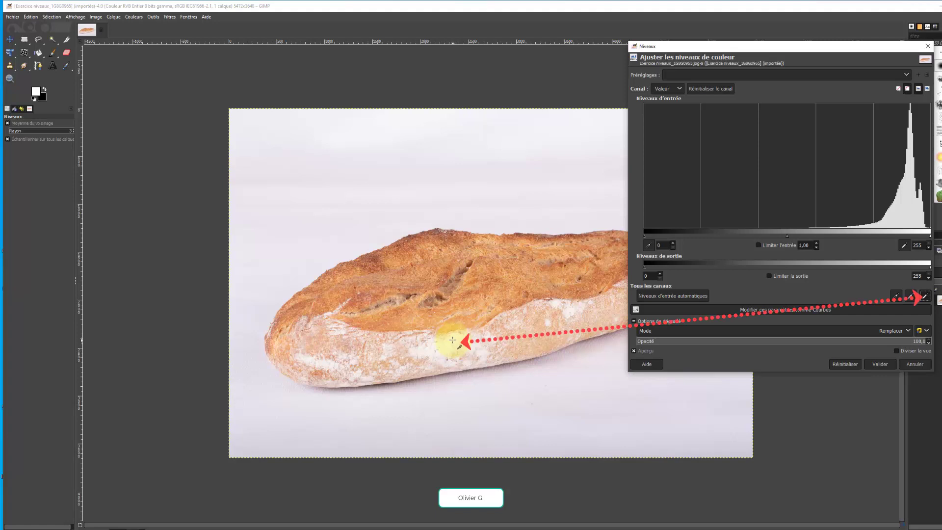
pyautogui.click(453, 339)
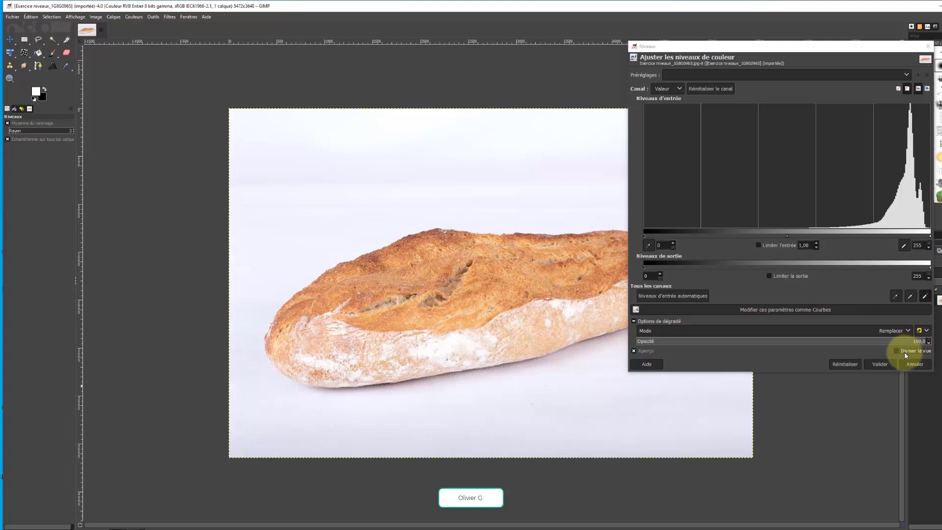
# Reset the Levels, resample the white point on the background below the loaf until it whitens, and apply the adjustment.
pyautogui.click(926, 297)
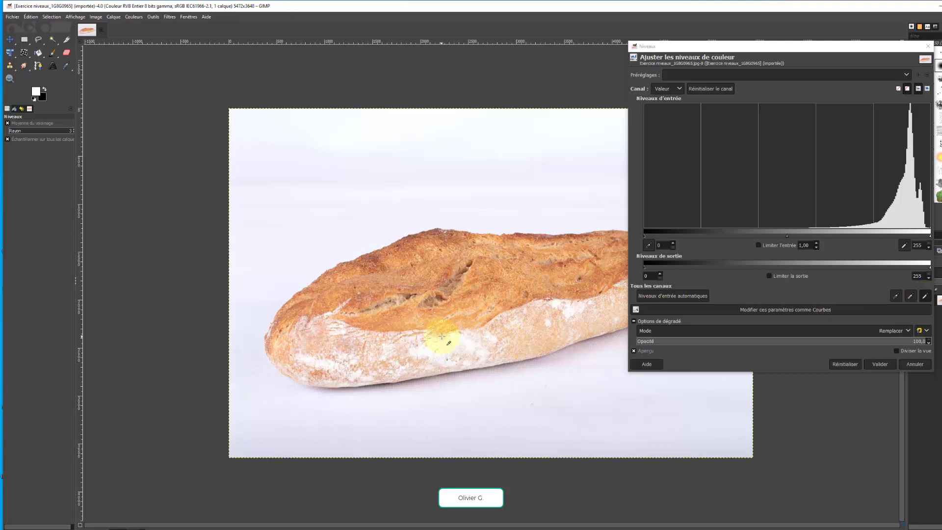
pyautogui.click(845, 364)
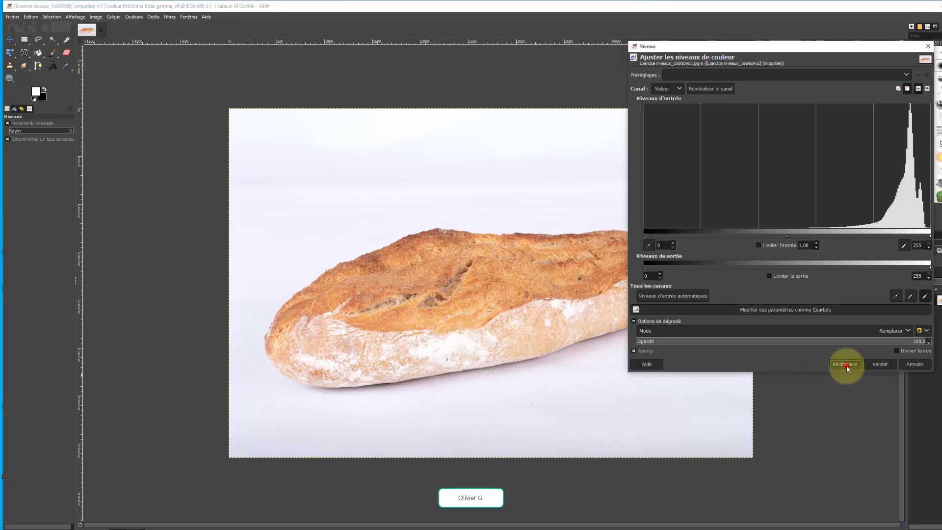
pyautogui.click(574, 406)
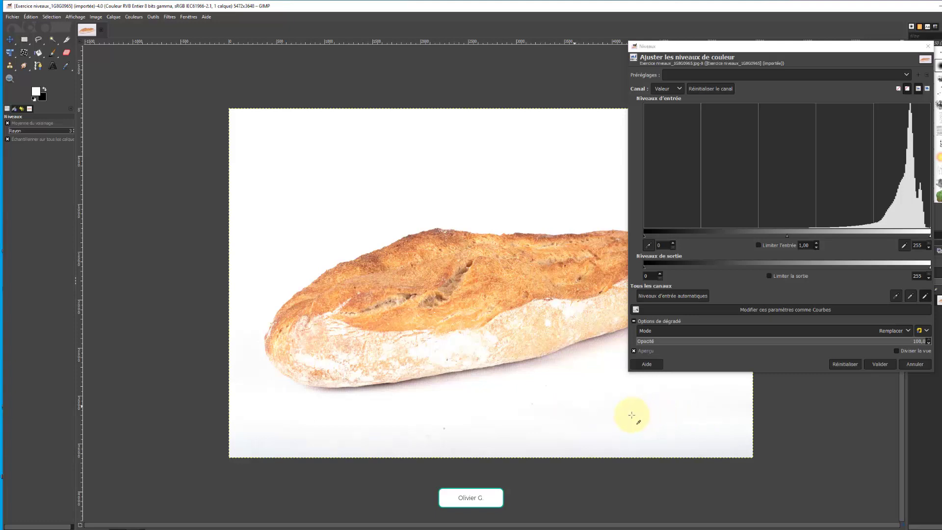
pyautogui.click(611, 407)
pyautogui.click(599, 418)
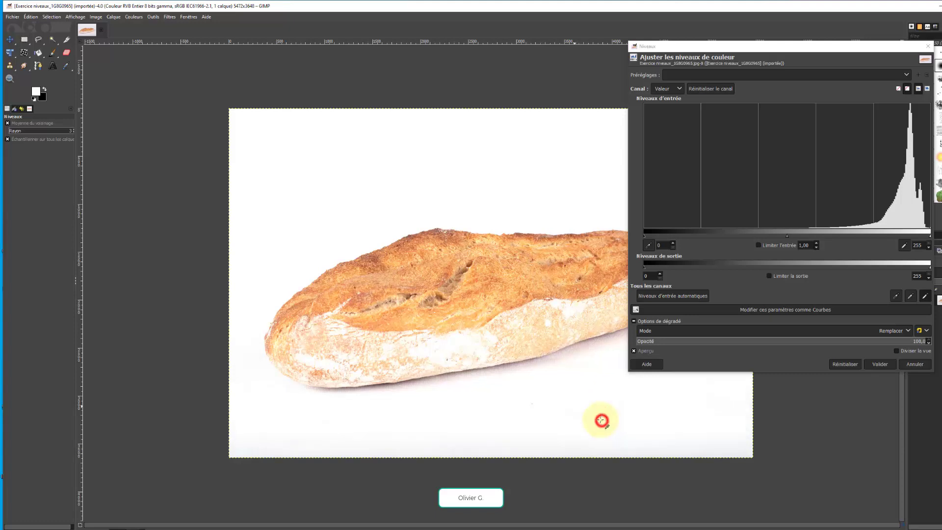
pyautogui.click(555, 398)
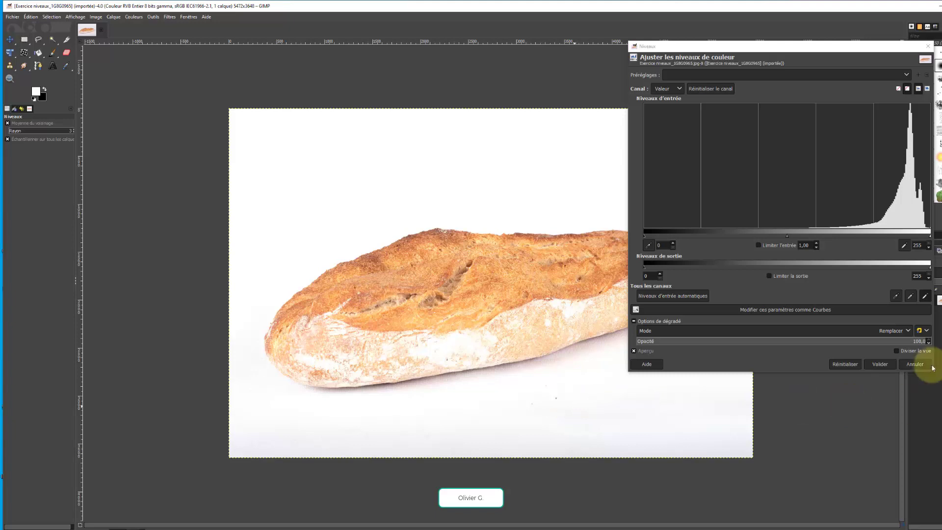
pyautogui.click(879, 366)
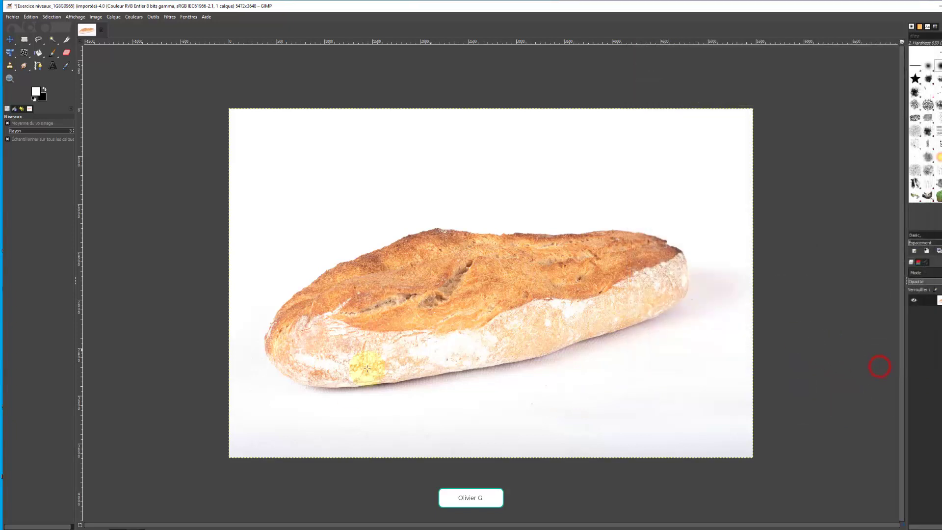
# Paint a white Paintbrush stroke across the background below the loaf to check its whiteness.
pyautogui.click(51, 57)
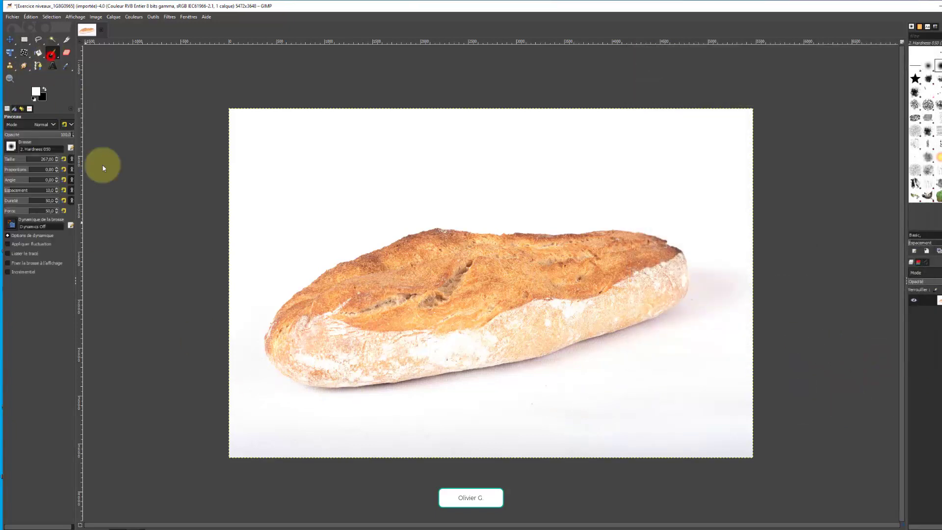
pyautogui.moveTo(357, 437)
pyautogui.mouseDown()
pyautogui.moveTo(301, 456)
pyautogui.moveTo(471, 439)
pyautogui.moveTo(544, 444)
pyautogui.mouseUp()
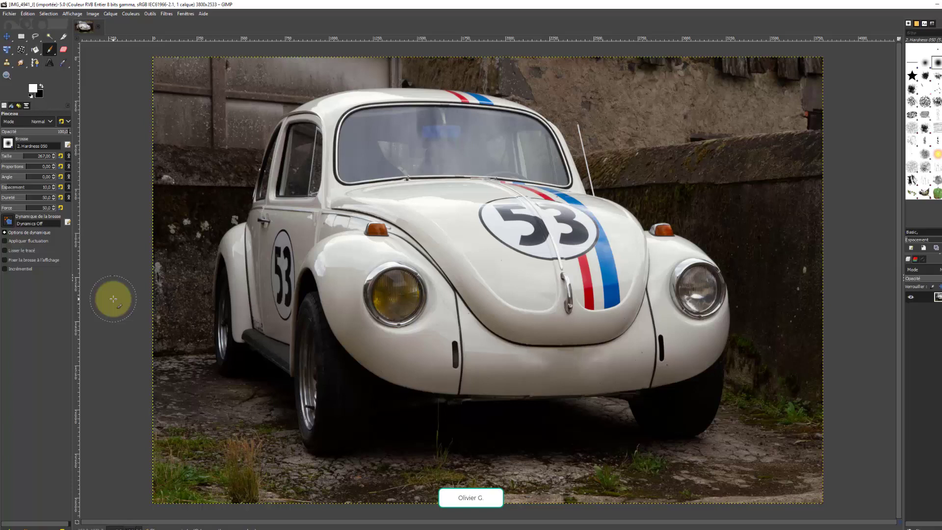
# Open Levels for the car photo and sample the white point inside the white number circle on the hood.
pyautogui.click(129, 16)
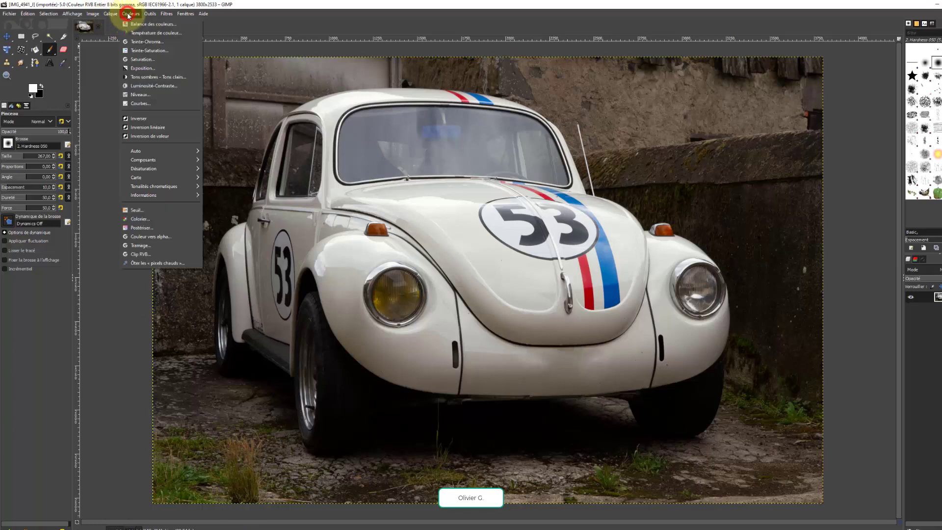
pyautogui.click(140, 96)
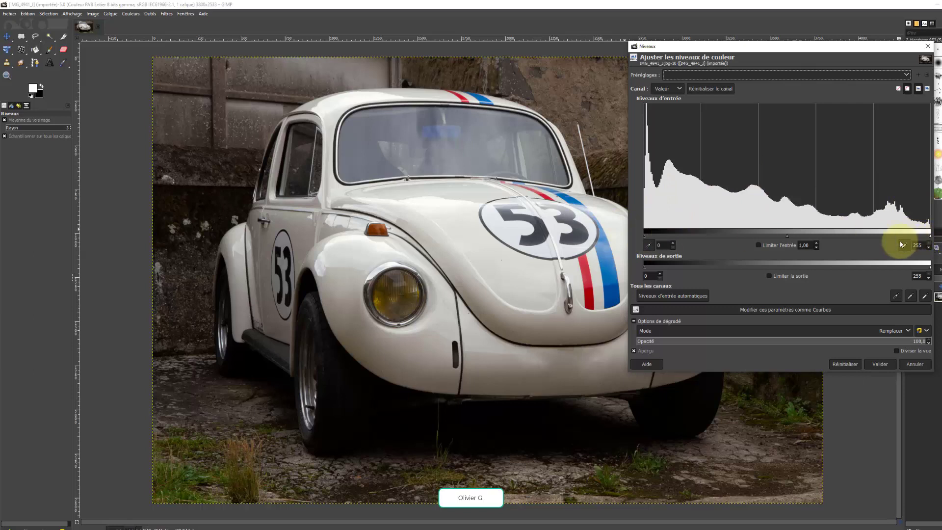
pyautogui.click(923, 296)
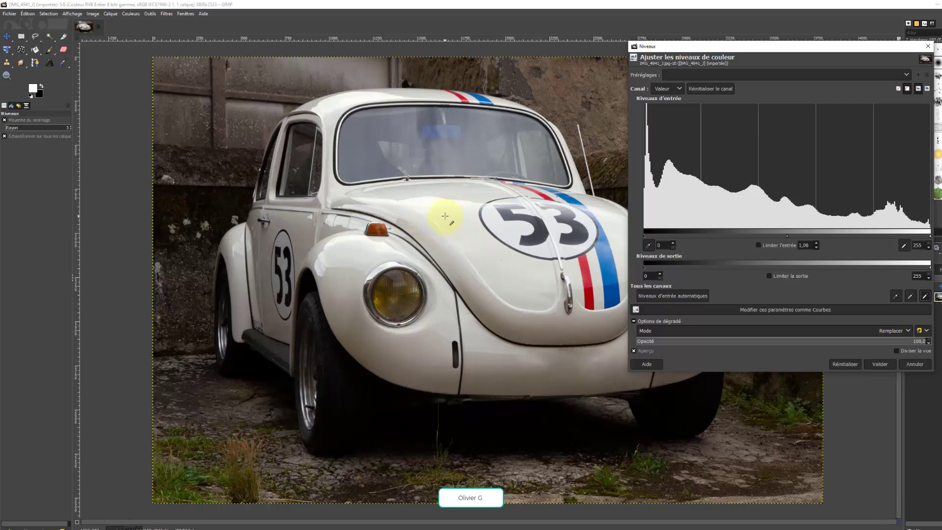
pyautogui.click(495, 223)
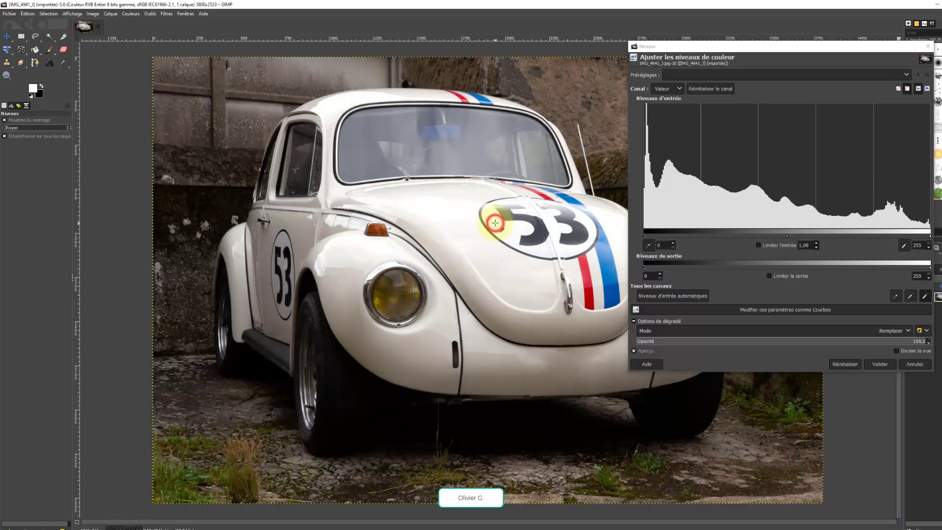
# Turn on the split before/after preview and shift its dividing line slightly right across the hood to compare the whites.
pyautogui.click(908, 352)
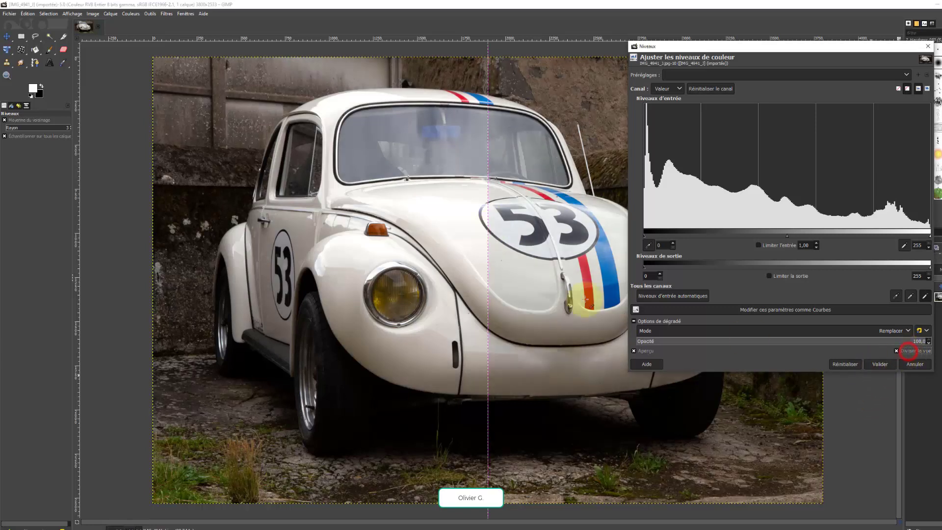
pyautogui.click(488, 259)
pyautogui.moveTo(487, 258); pyautogui.dragTo(532, 305)
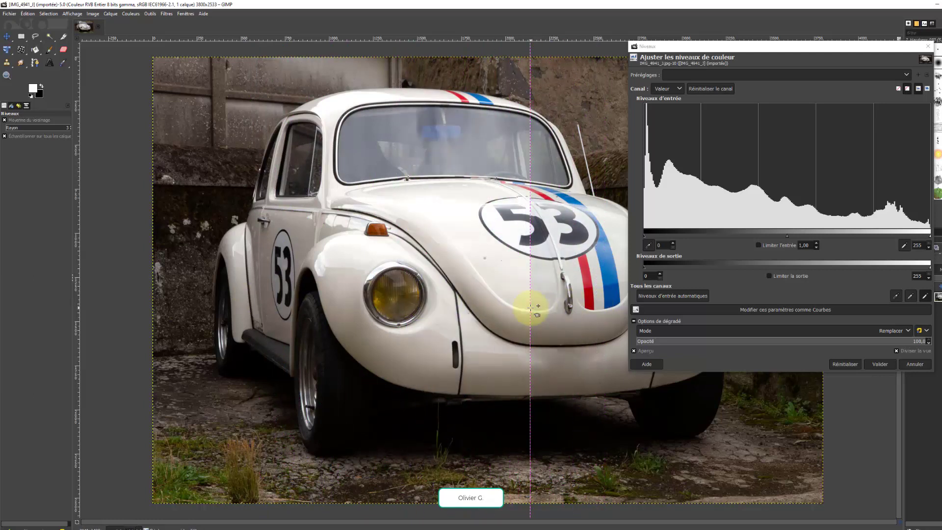
# Sample the black point on the door's number 53, then raise the low output level to 20 and extend the split preview over most of the car.
pyautogui.click(895, 296)
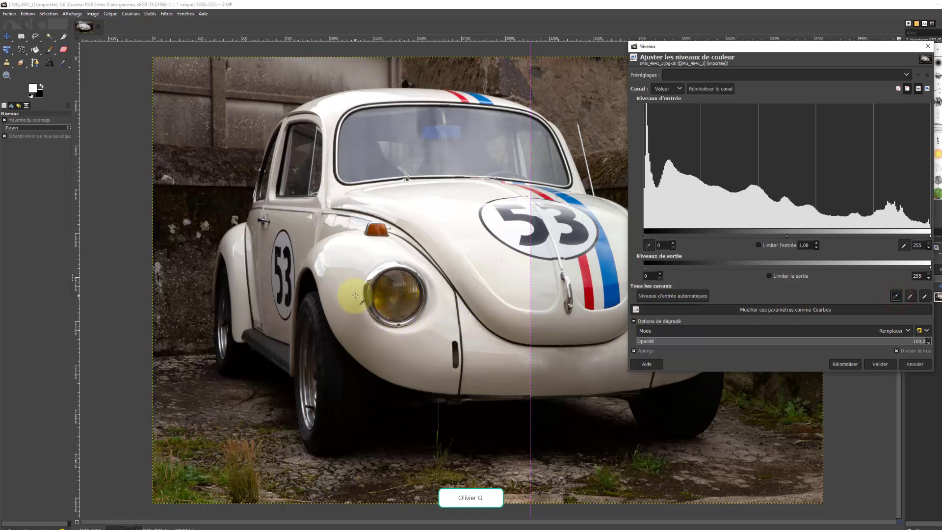
pyautogui.click(276, 268)
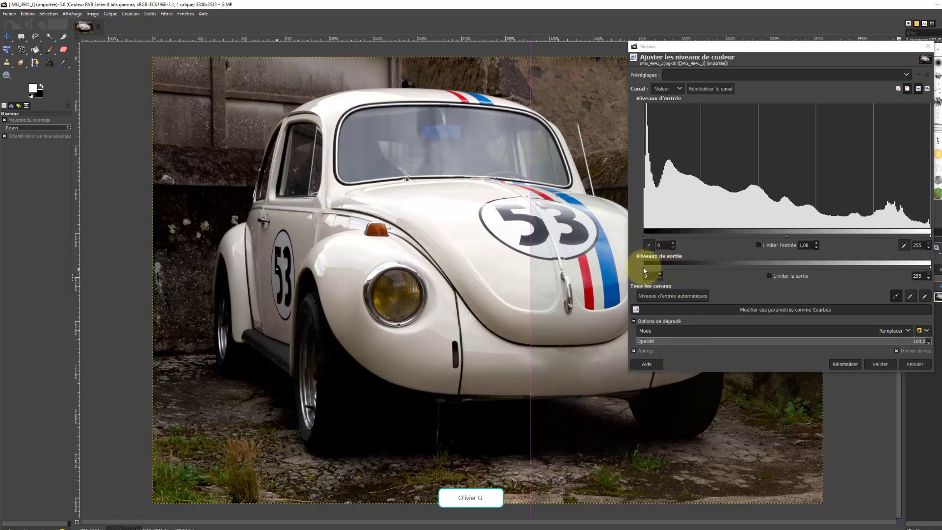
pyautogui.moveTo(645, 267); pyautogui.dragTo(664, 267)
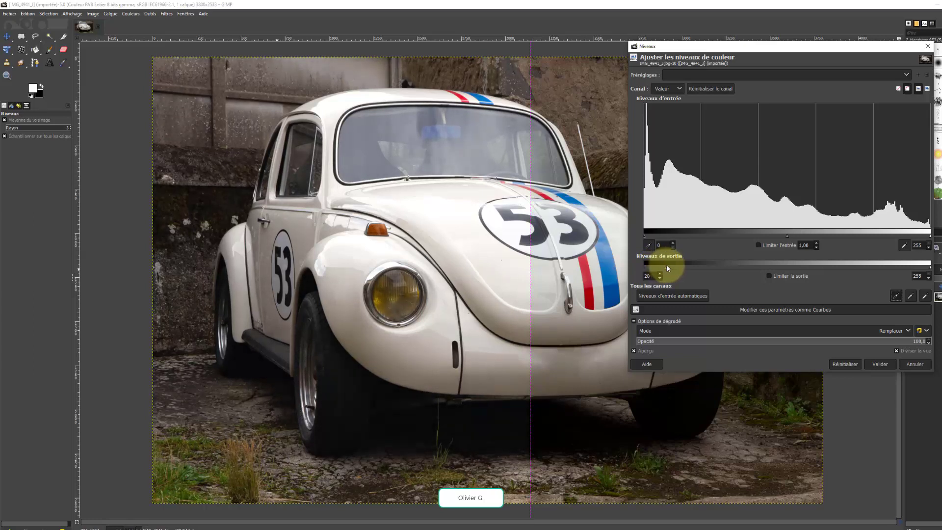
pyautogui.moveTo(530, 206); pyautogui.dragTo(772, 237)
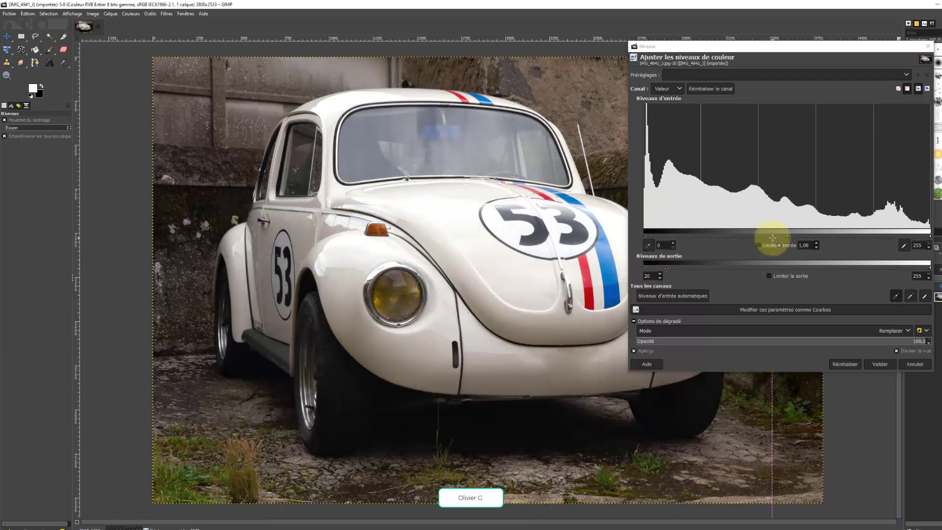